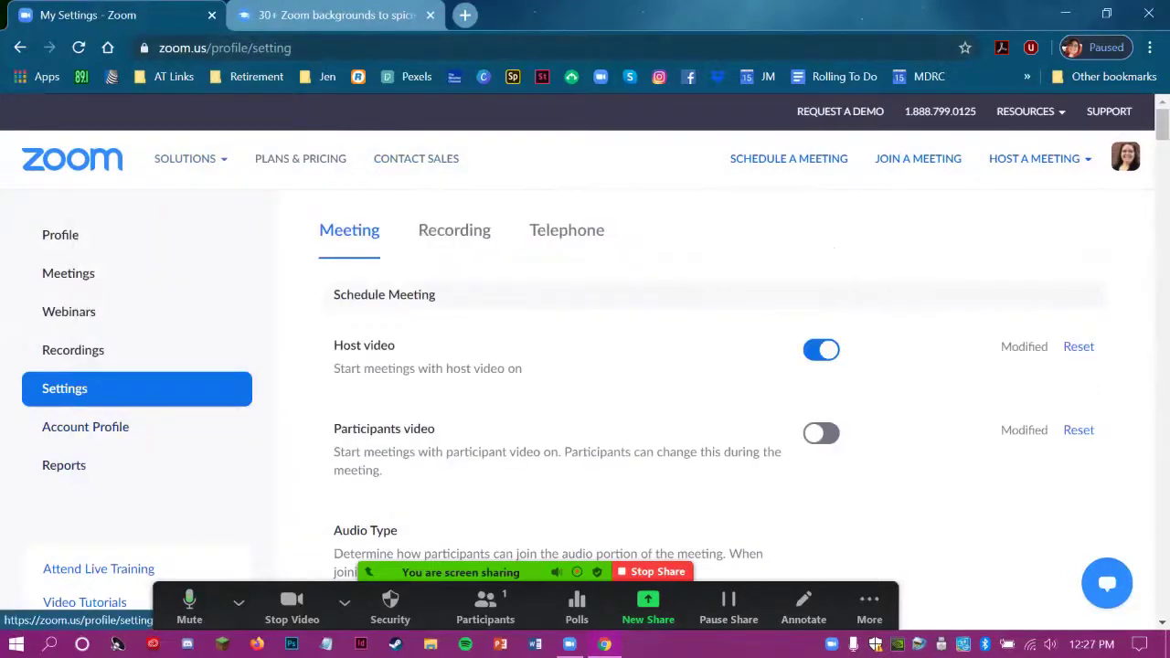
# Step: Find the Virtual background option in the account's Meeting settings
pyautogui.click(64, 389)
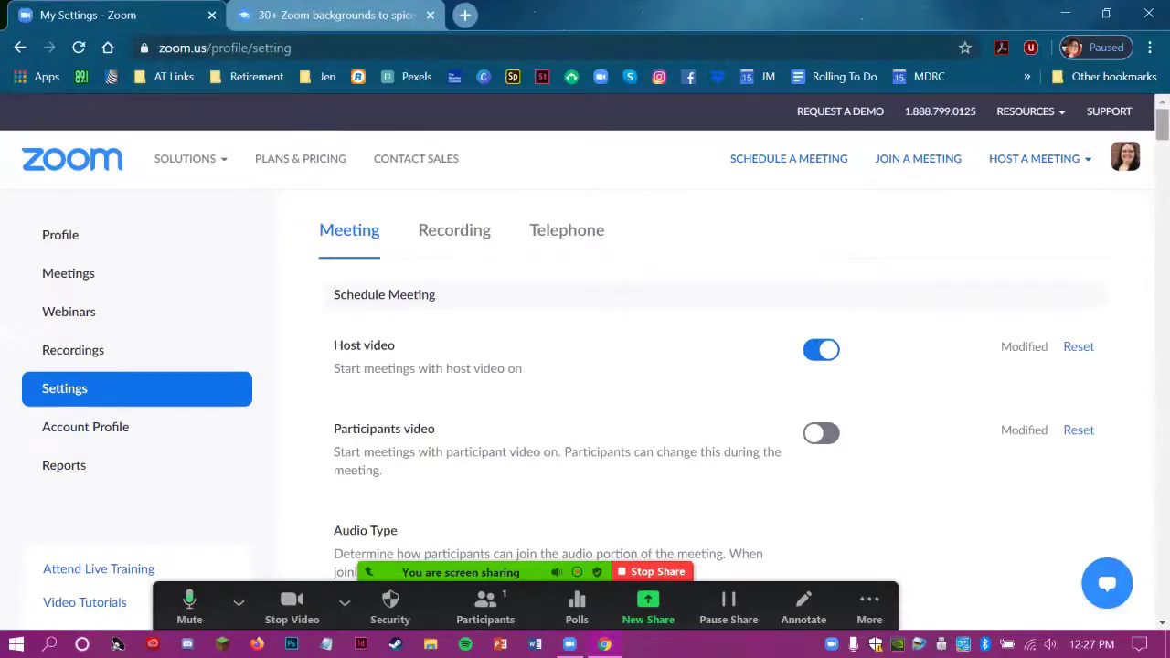
pyautogui.scroll(-15, 585, 411)
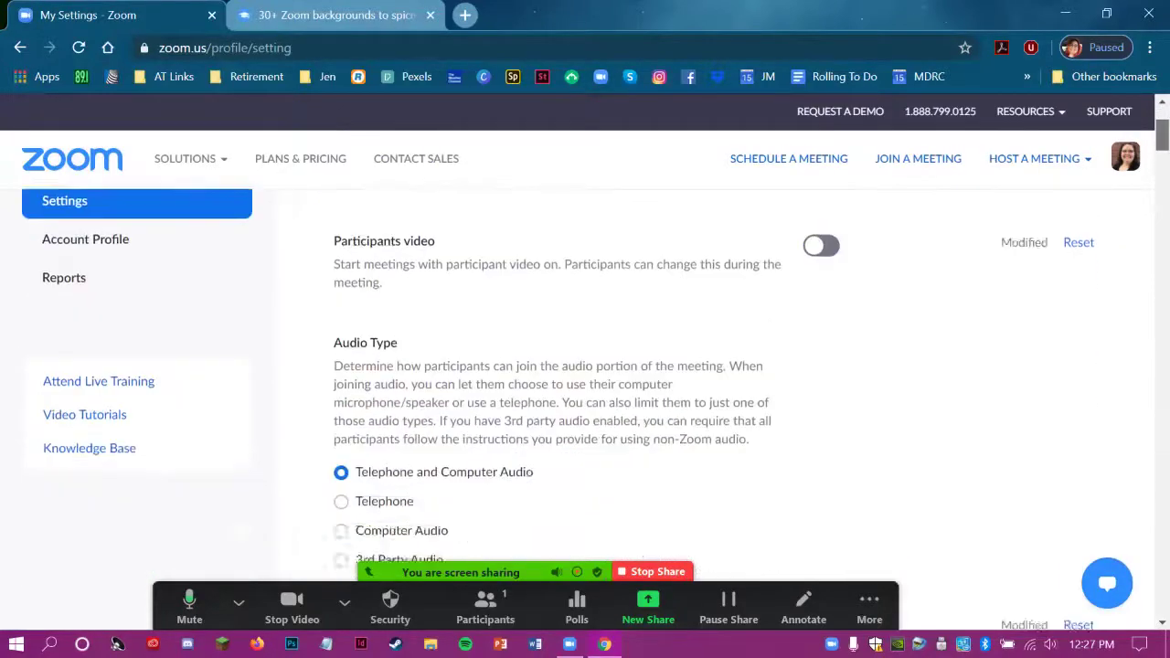
pyautogui.scroll(-20, 584, 411)
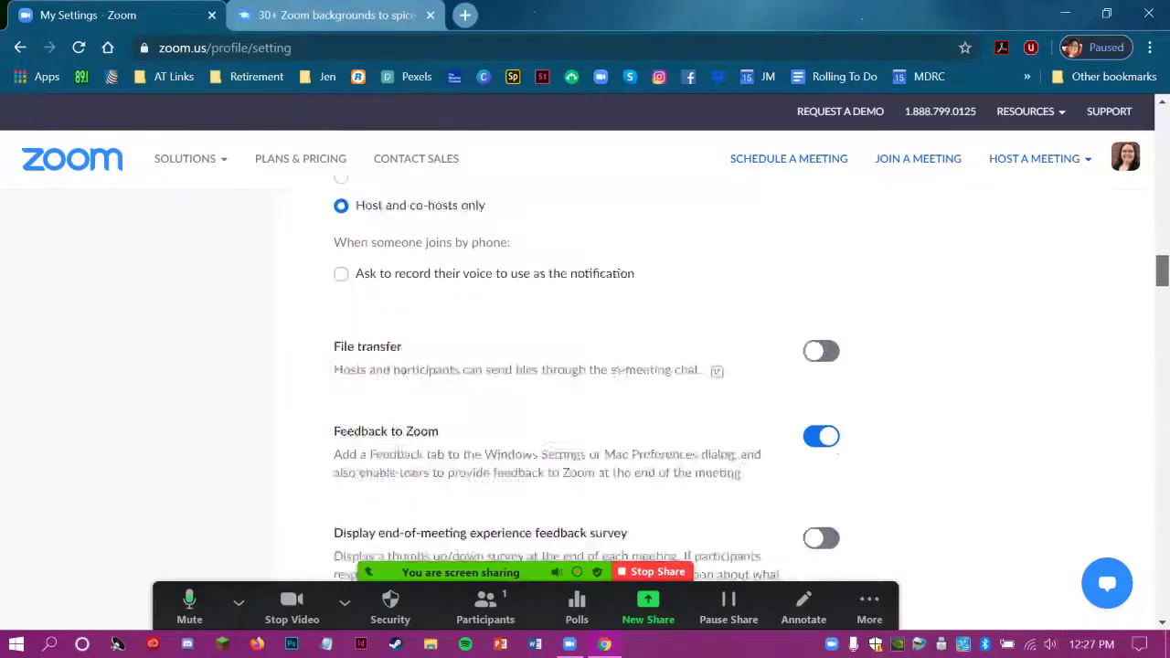
pyautogui.scroll(-15, 585, 411)
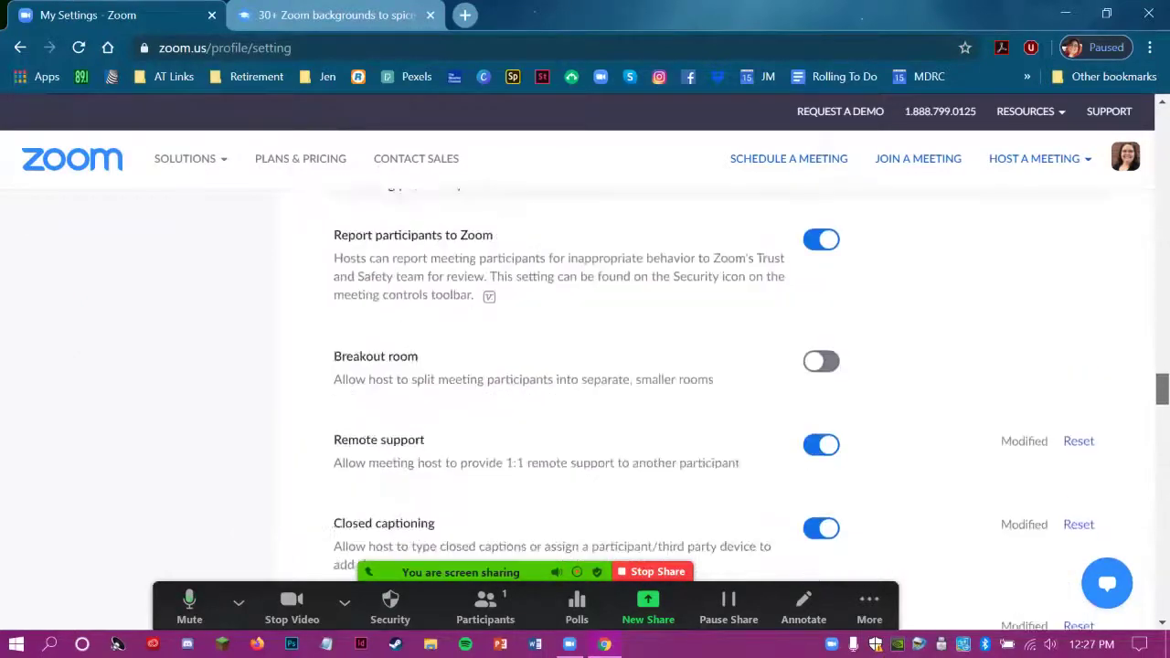
pyautogui.scroll(-7, 585, 411)
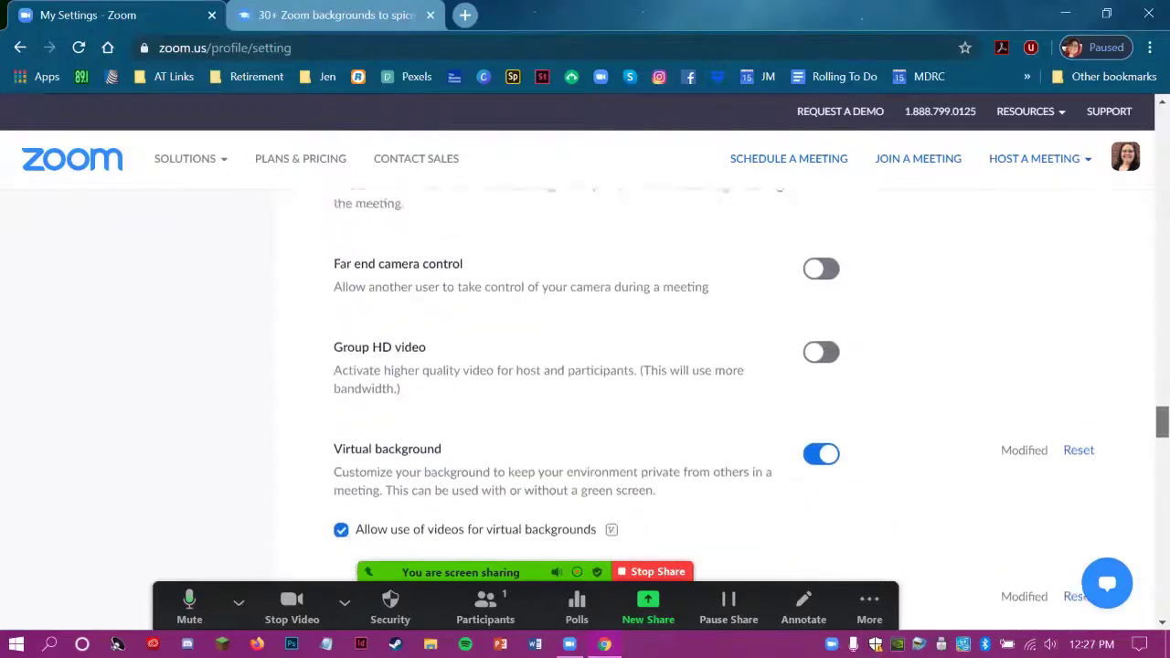
pyautogui.scroll(-2, 585, 411)
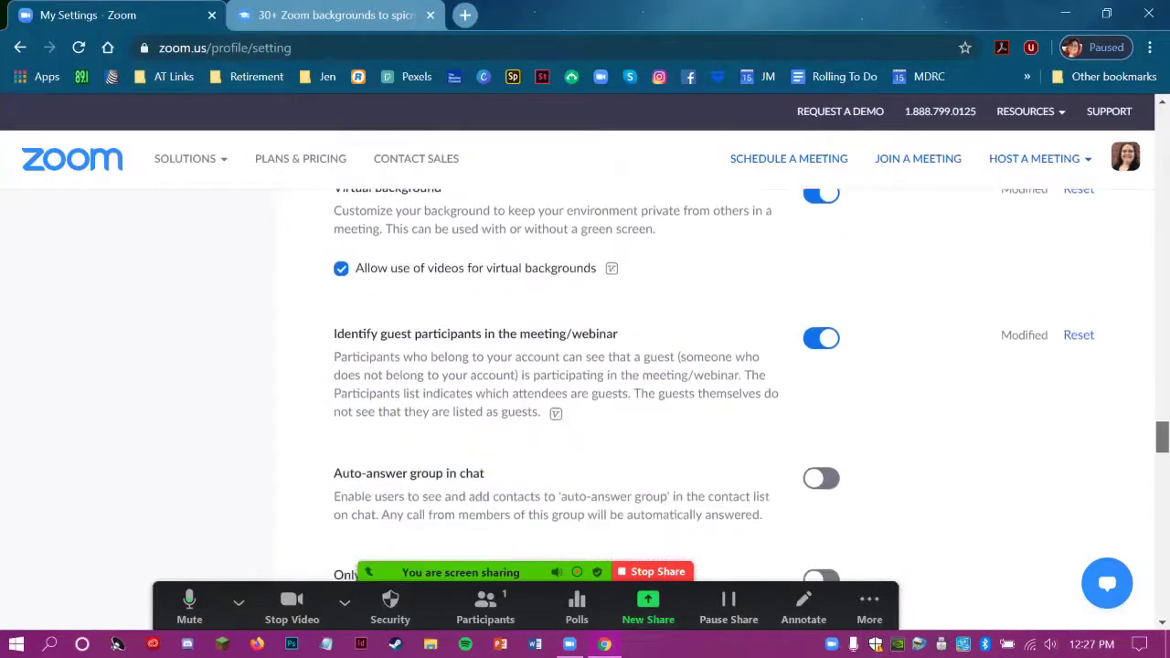
pyautogui.scroll(1, 585, 412)
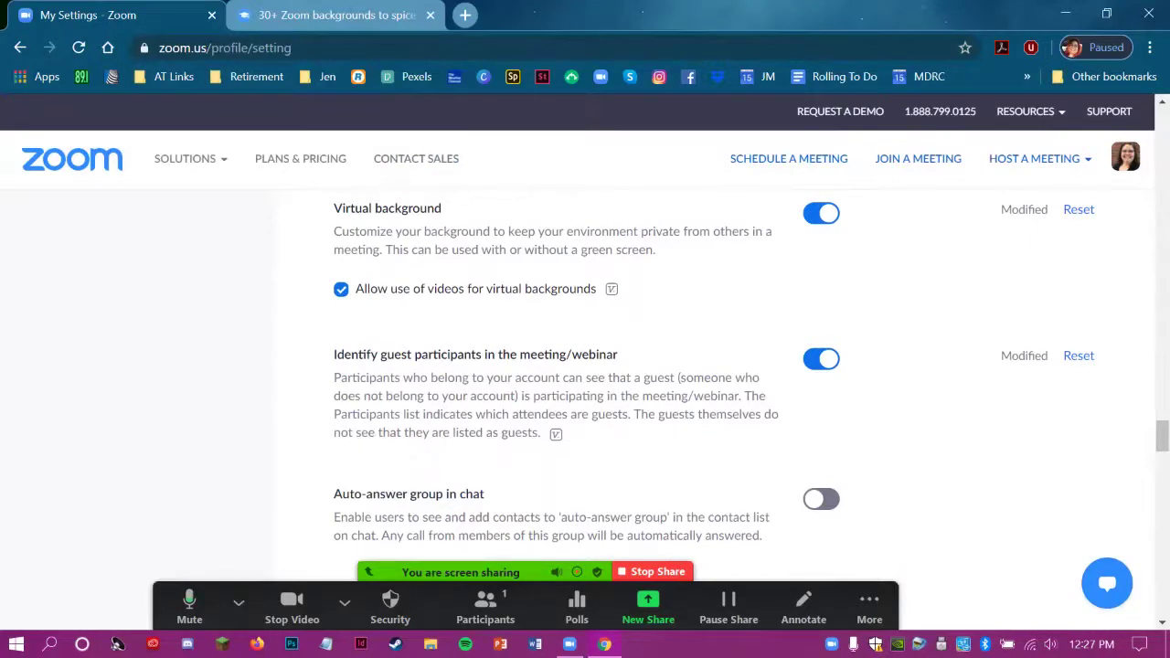
# Step: Turn the Virtual background option off and back on
pyautogui.click(821, 213)
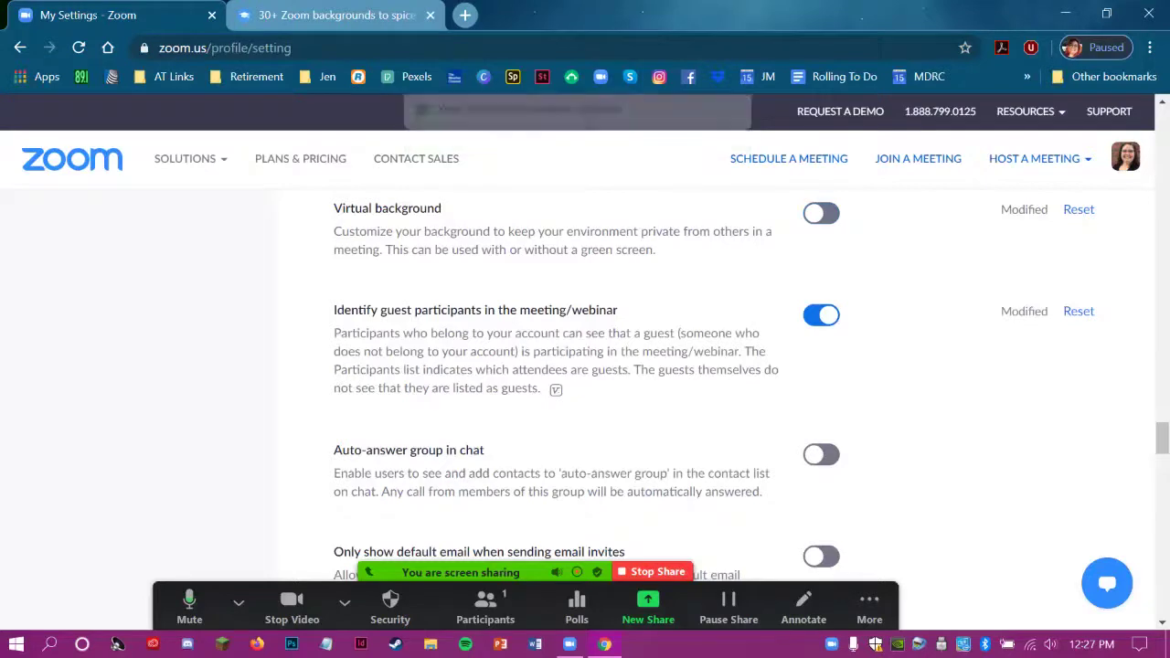
pyautogui.click(821, 213)
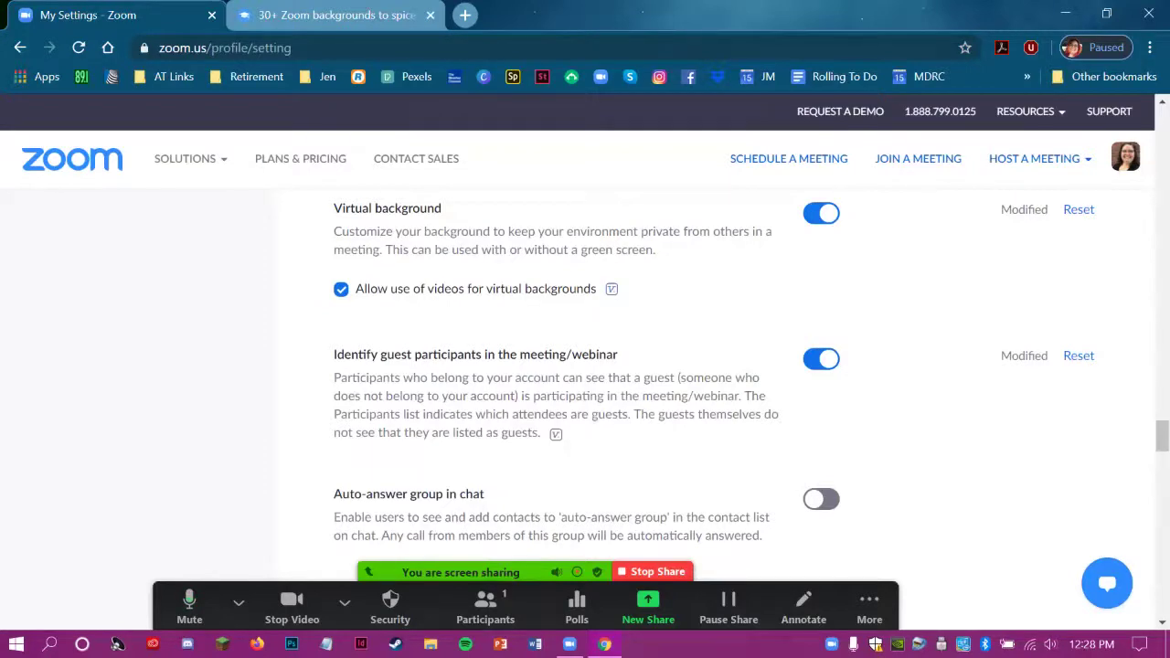
# Step: Go to the article with 30+ Zoom backgrounds and look through its gallery of background images
pyautogui.click(329, 15)
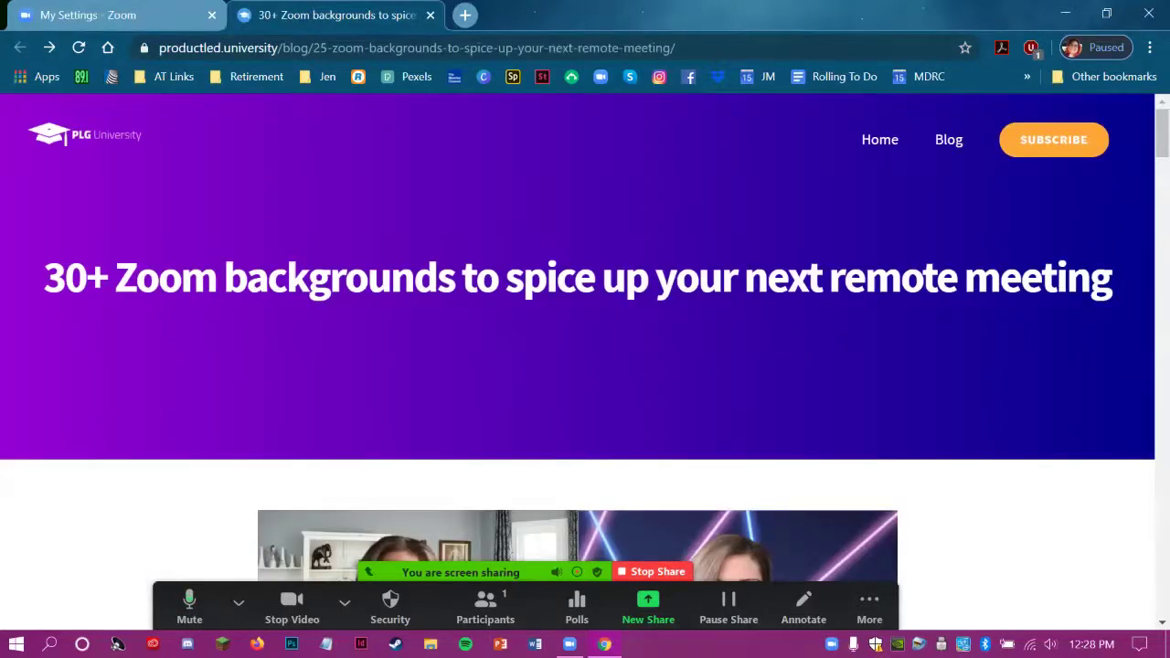
pyautogui.scroll(-1, 584, 365)
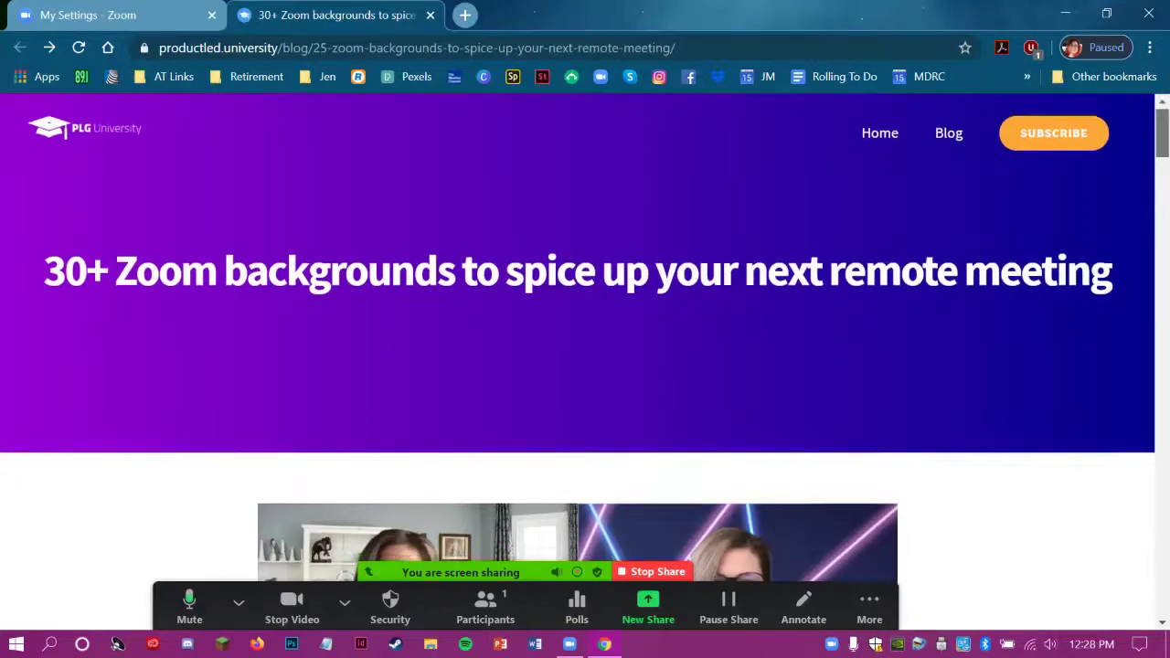
pyautogui.scroll(-3, 585, 366)
pyautogui.scroll(-15, 585, 366)
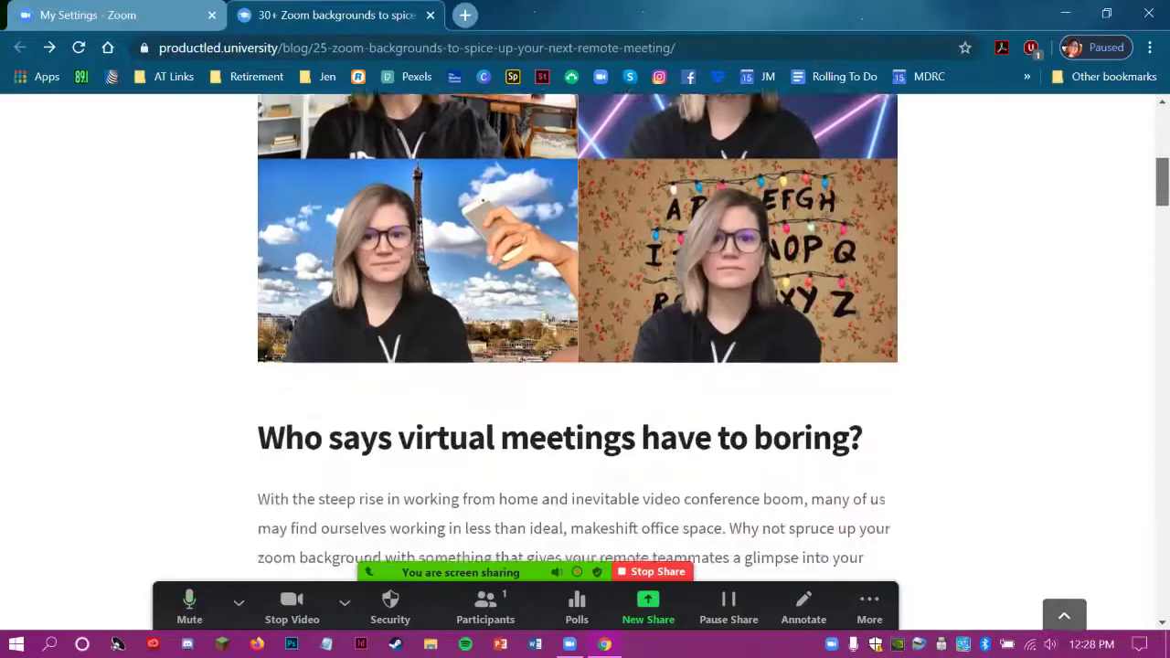
pyautogui.scroll(-5, 585, 365)
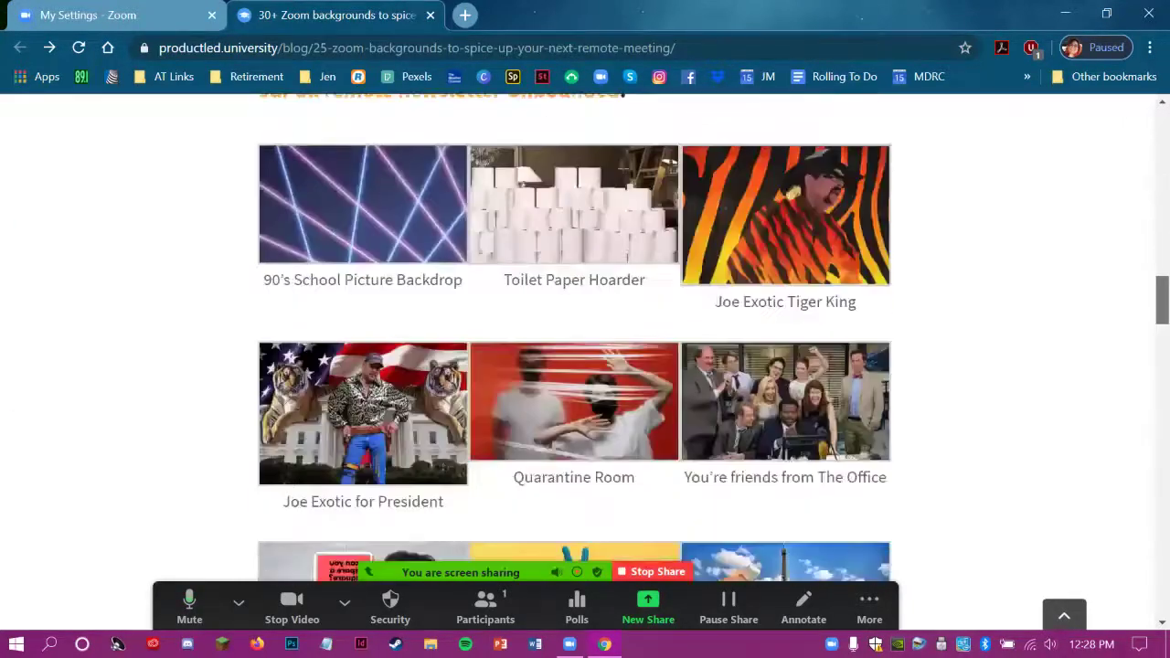
pyautogui.scroll(-3, 585, 365)
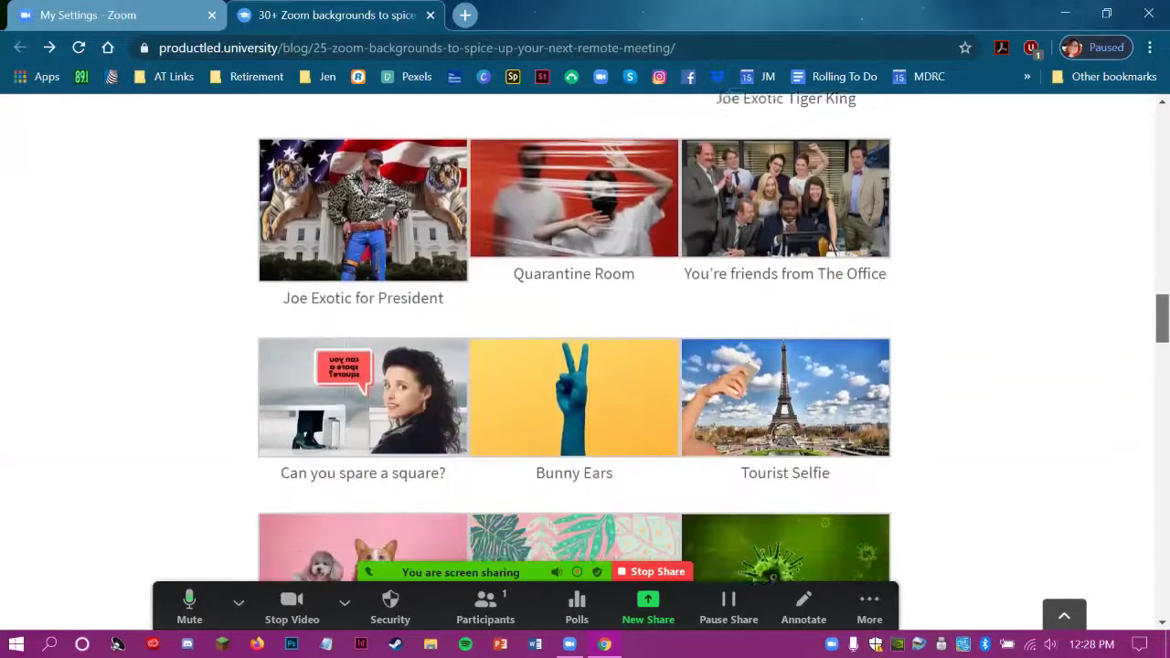
pyautogui.scroll(-2, 585, 365)
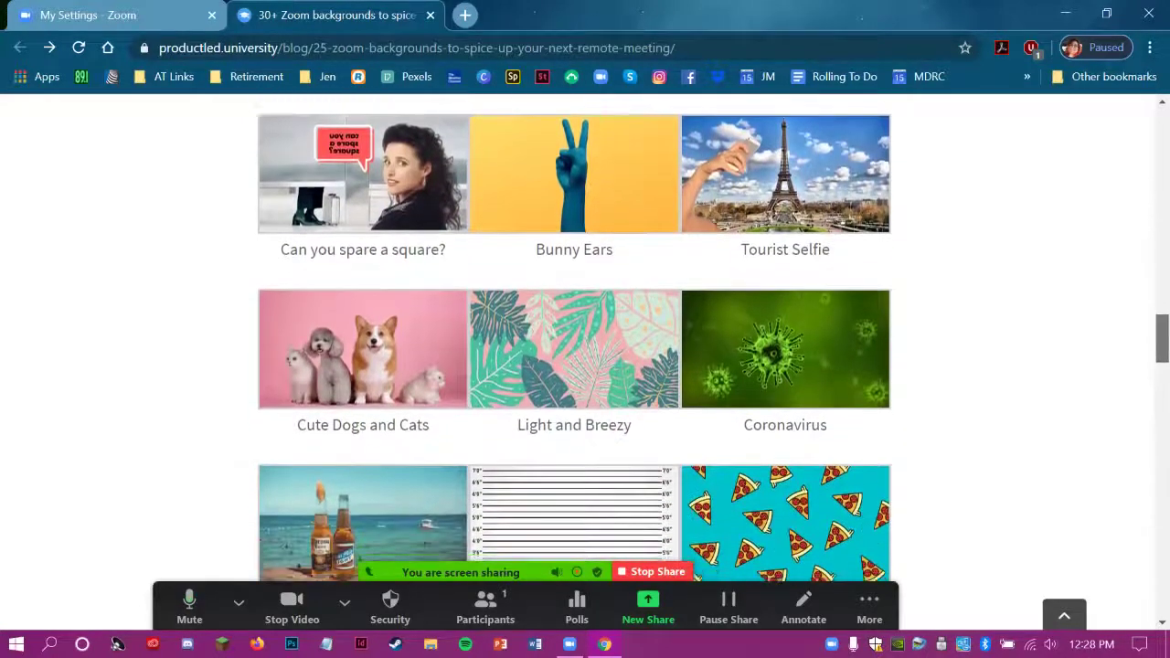
pyautogui.scroll(-3, 585, 366)
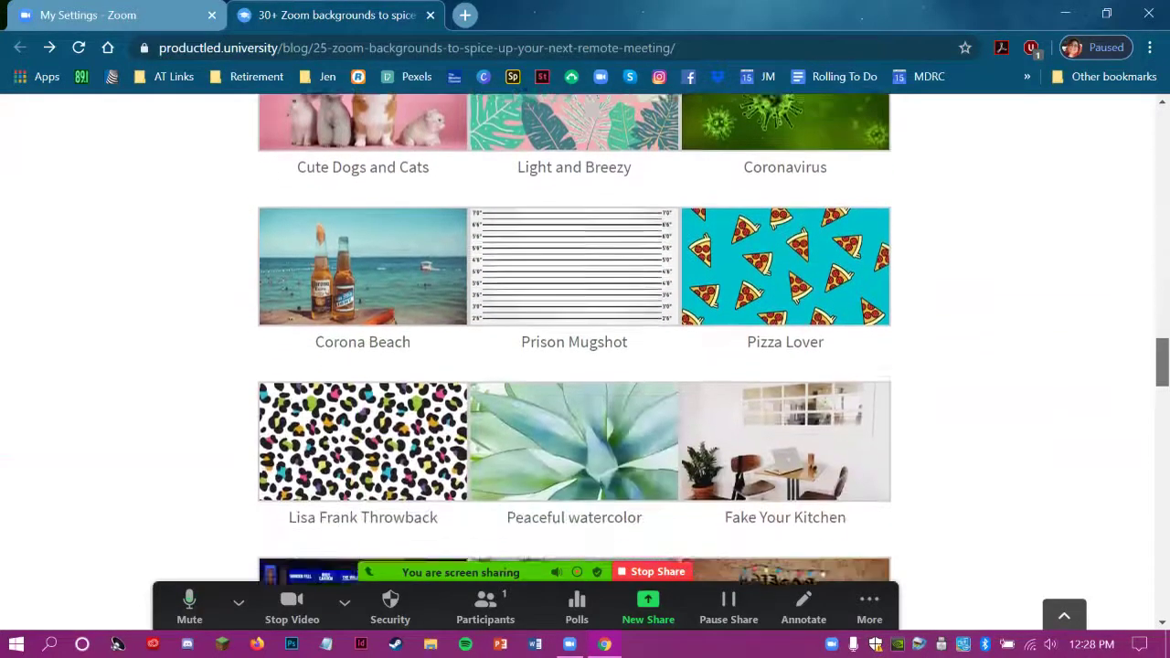
pyautogui.scroll(-2, 575, 336)
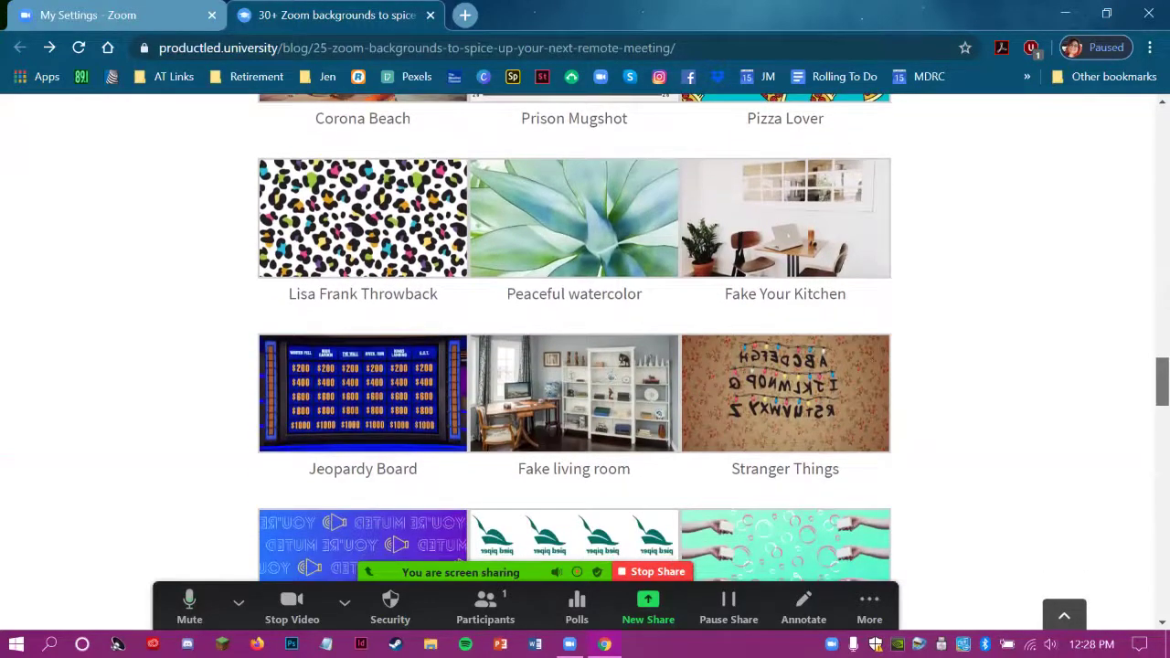
pyautogui.scroll(3, 575, 338)
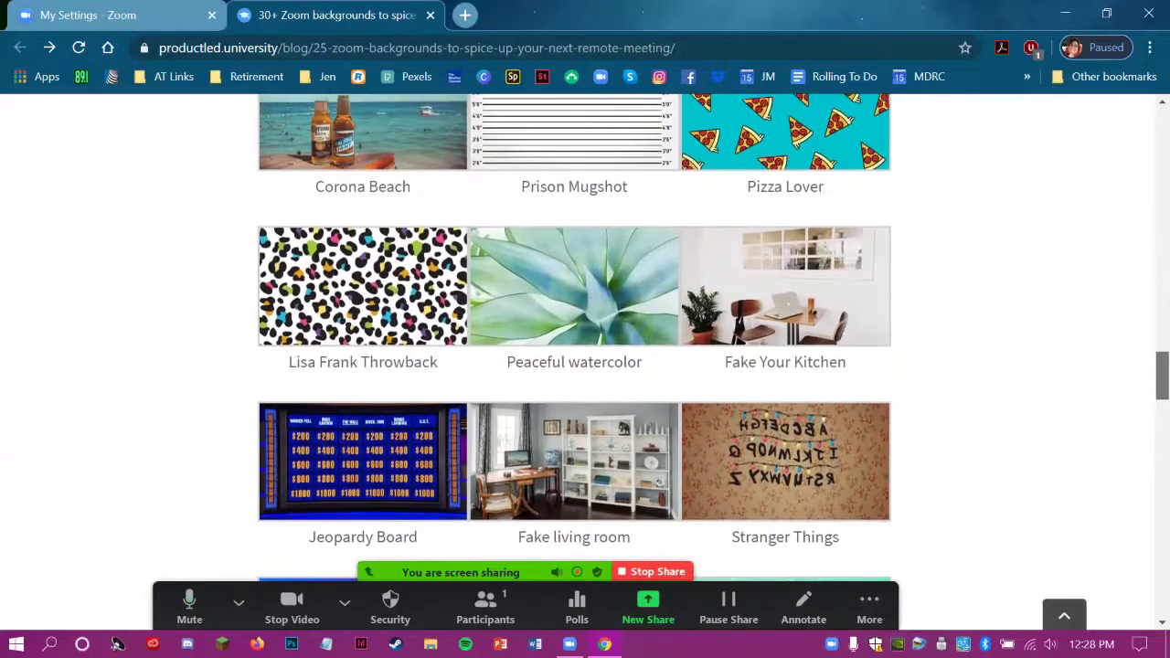
pyautogui.scroll(2, 574, 339)
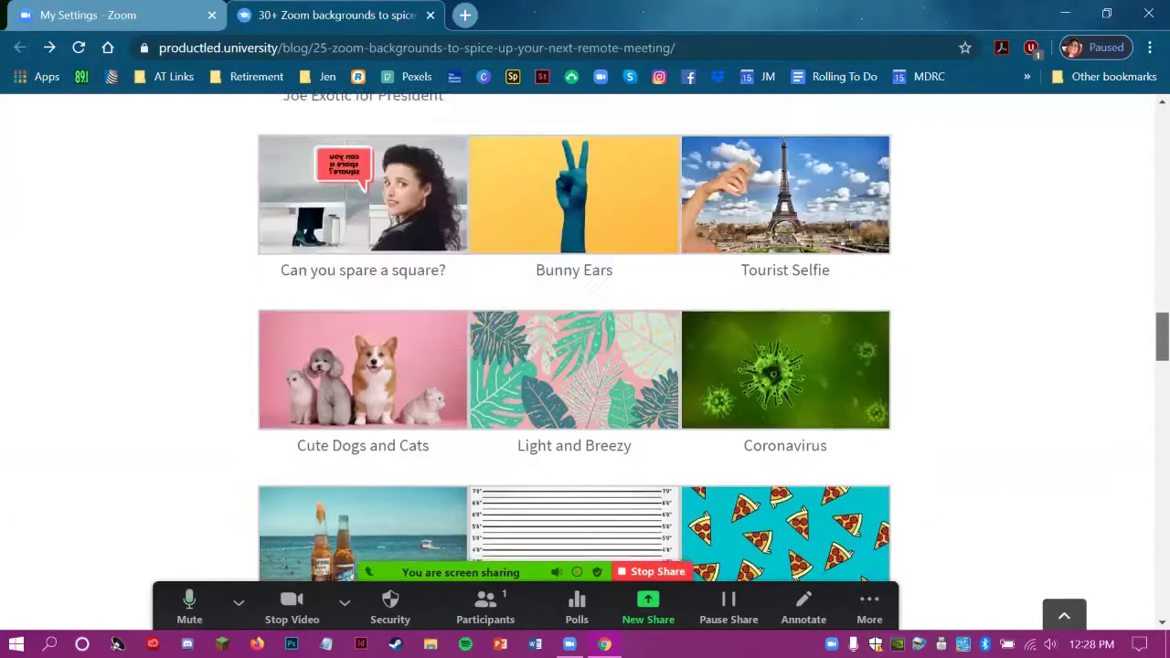
# Step: Open the Light and Breezy background at full size and save it to the Desktop as a PNG image named Green
pyautogui.click(575, 339)
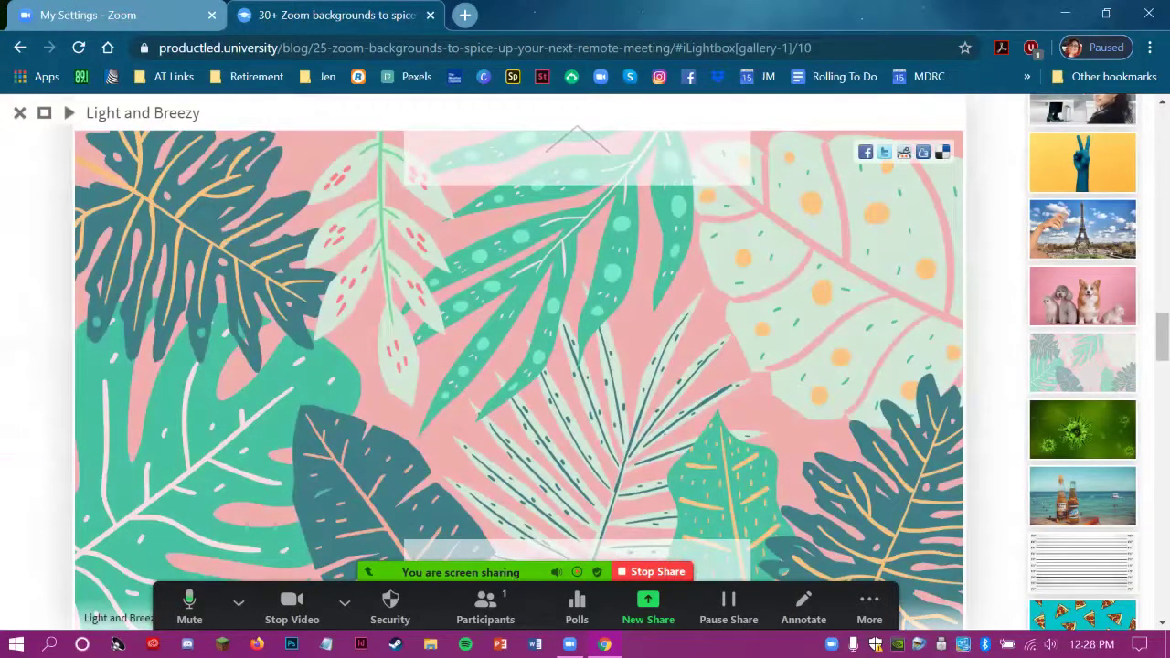
pyautogui.rightClick(604, 323)
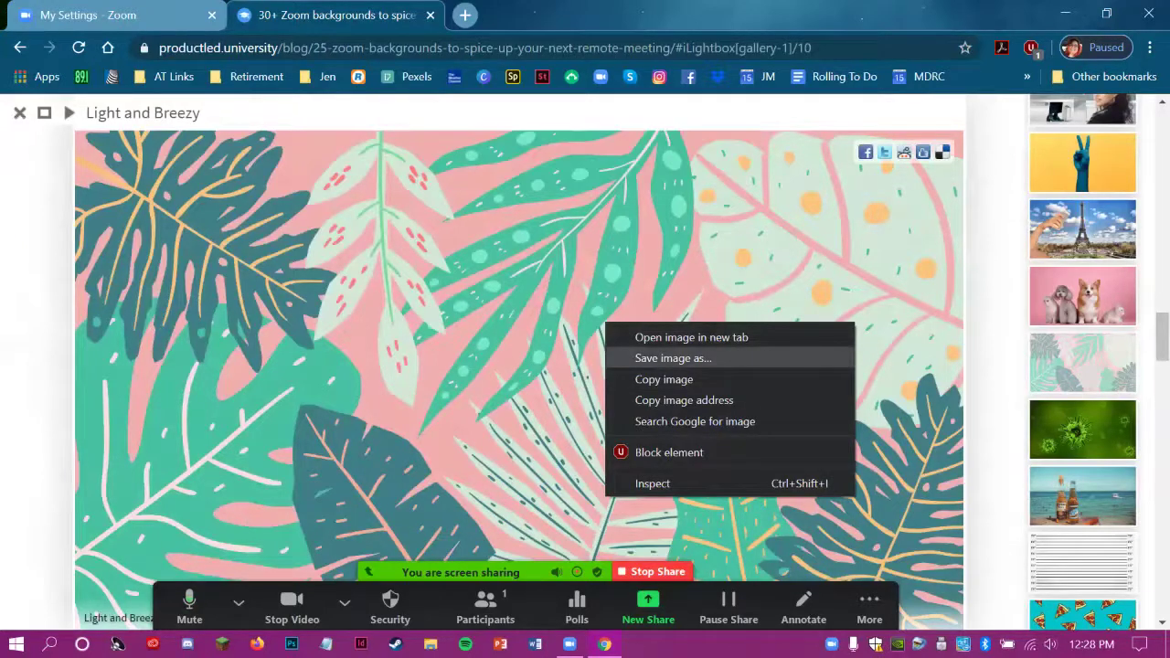
pyautogui.click(672, 357)
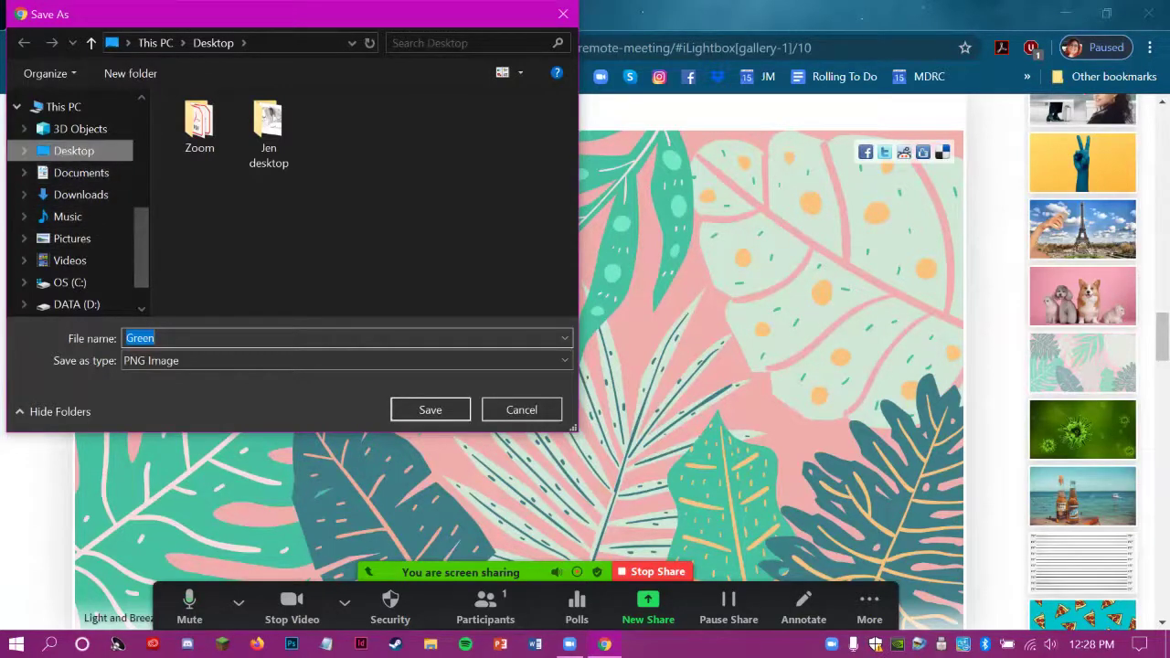
pyautogui.click(73, 150)
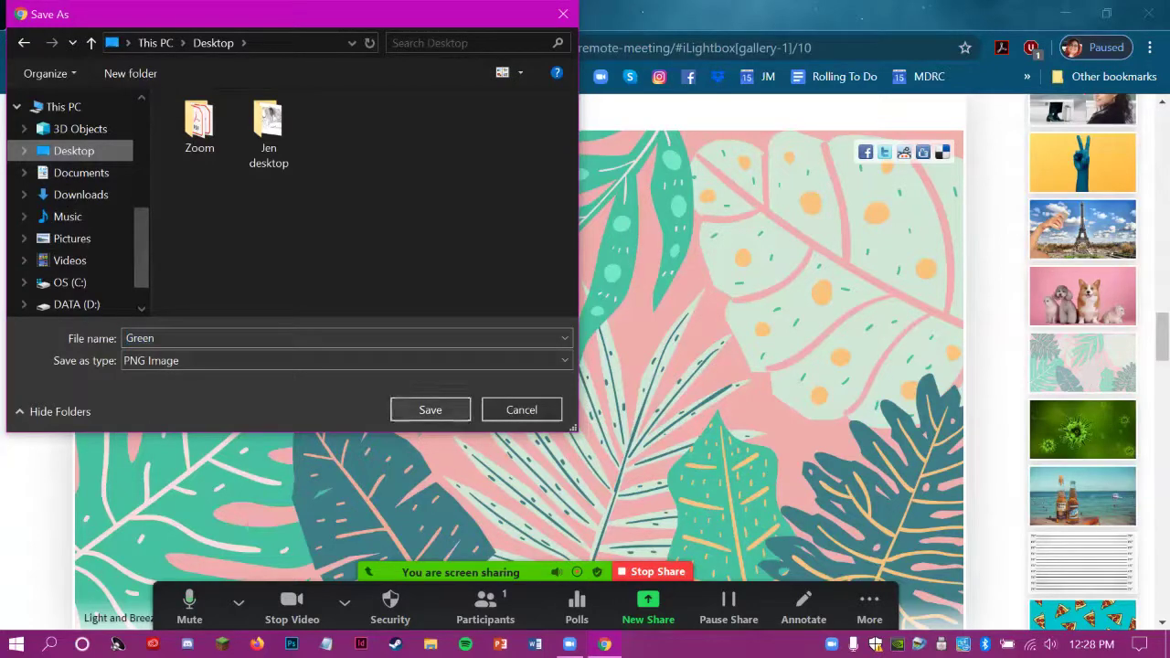
pyautogui.click(431, 409)
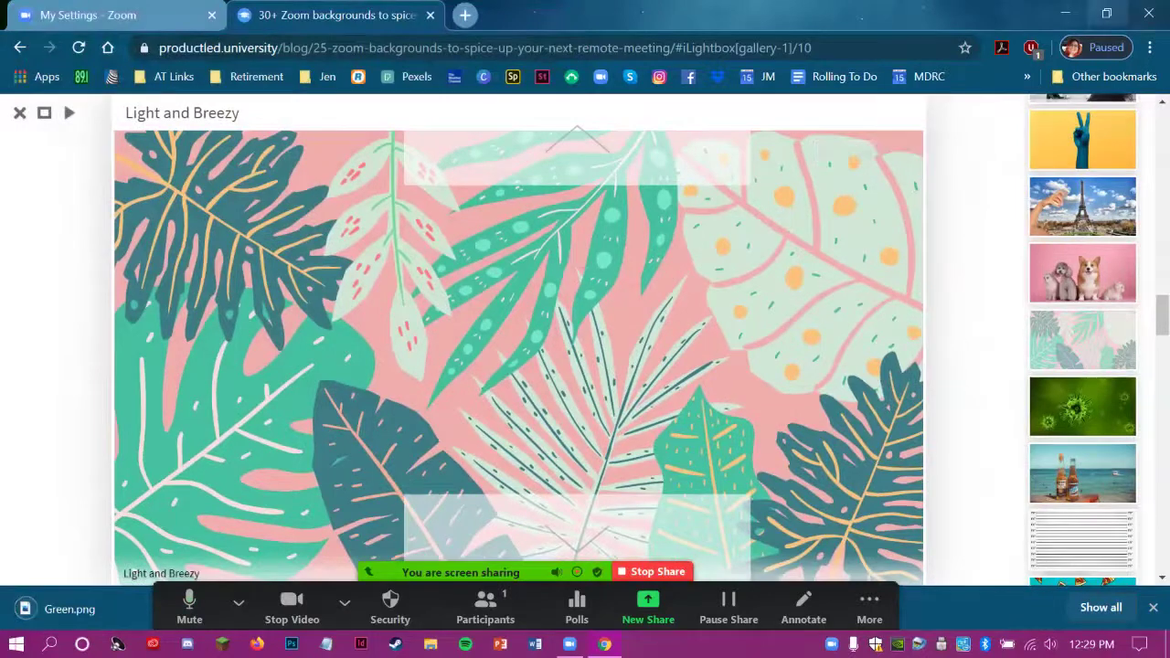
# Step: Minimize the browser and open the virtual background settings from the Zoom meeting's video options
pyautogui.click(1065, 14)
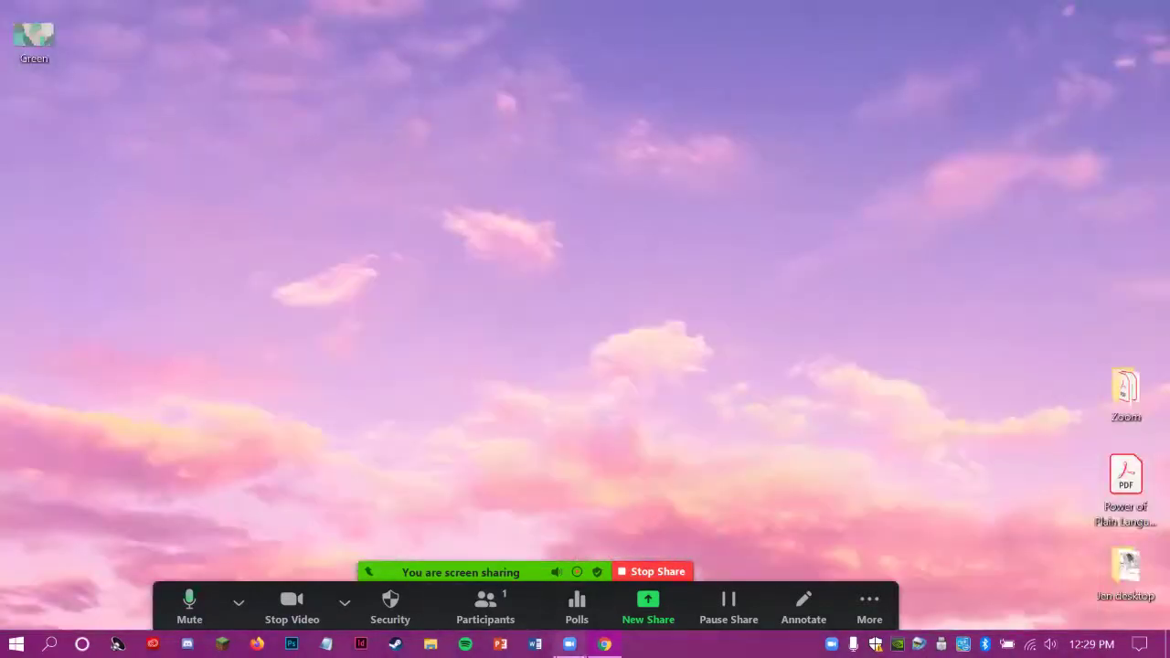
pyautogui.click(344, 602)
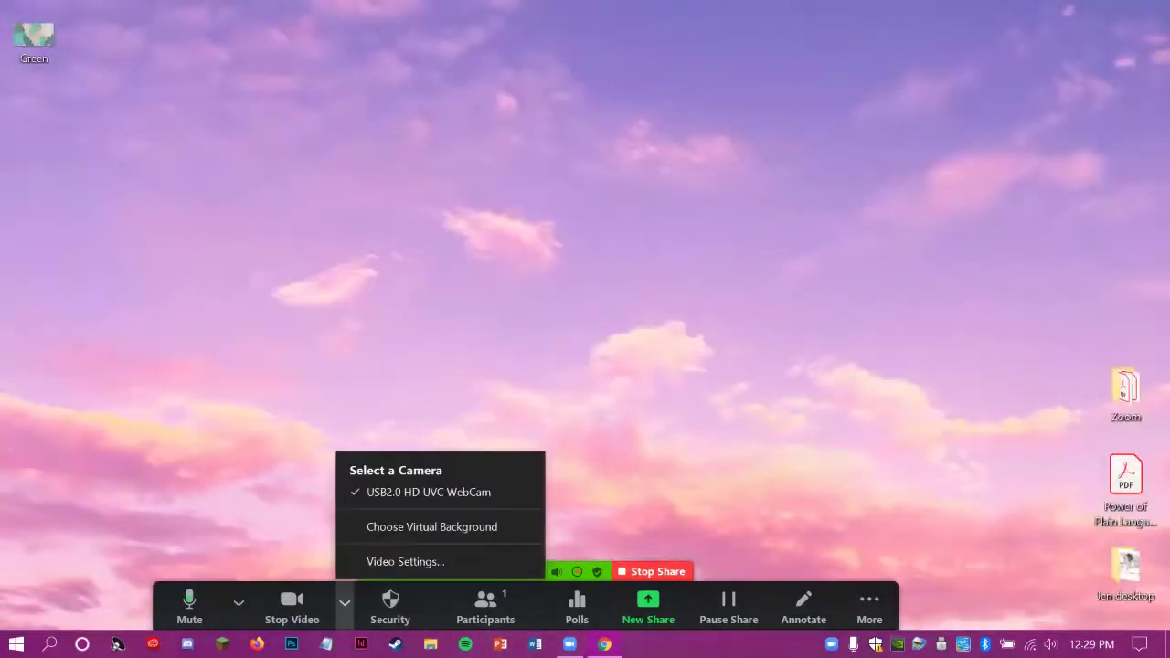
pyautogui.click(344, 602)
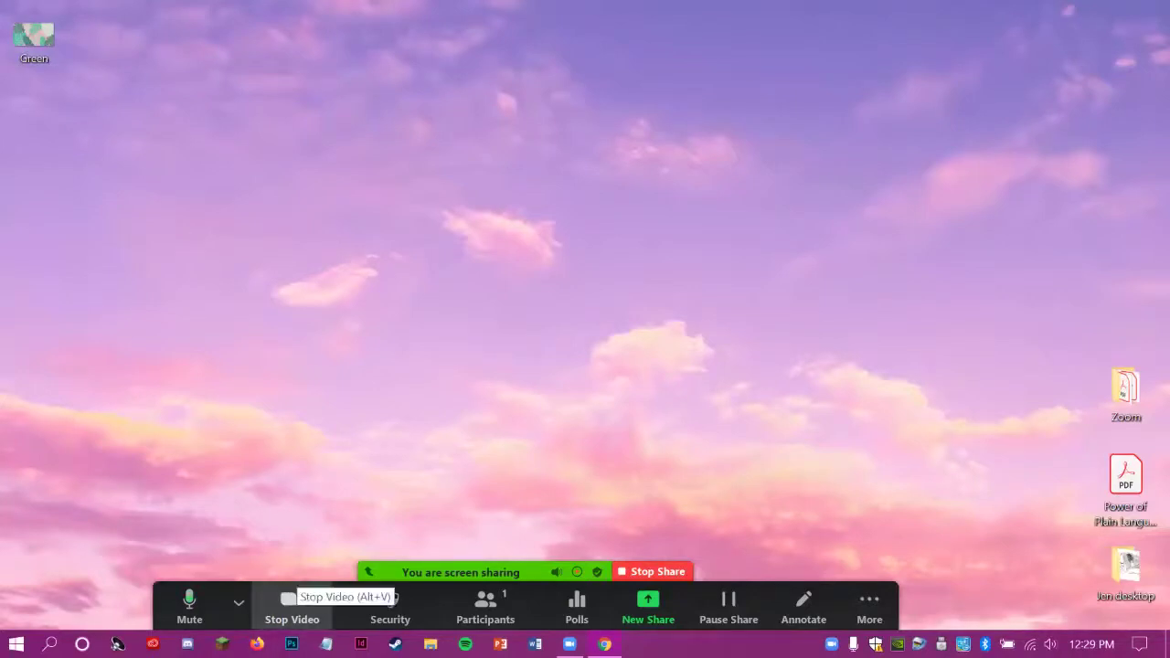
pyautogui.click(344, 602)
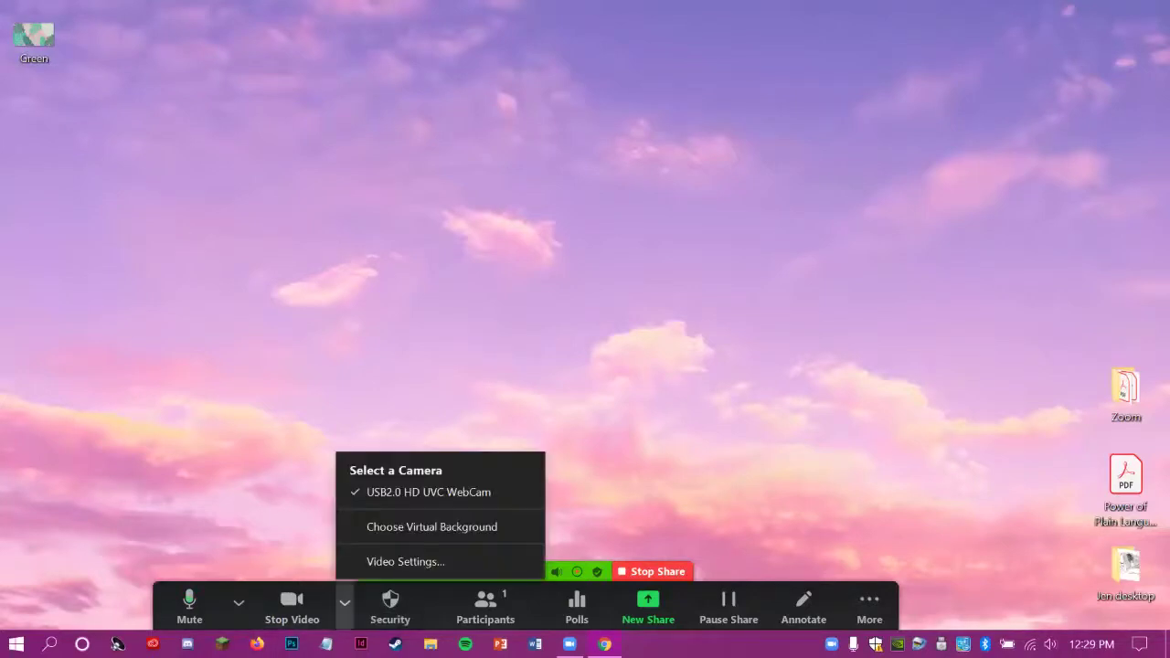
pyautogui.click(343, 602)
pyautogui.click(344, 602)
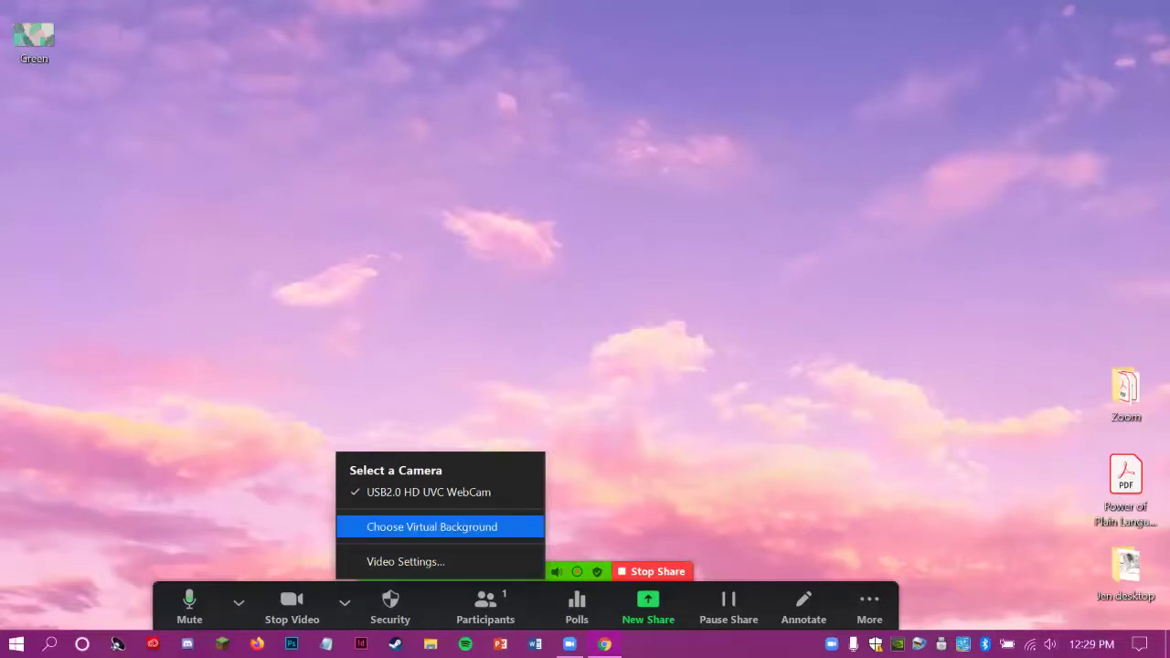
pyautogui.click(431, 527)
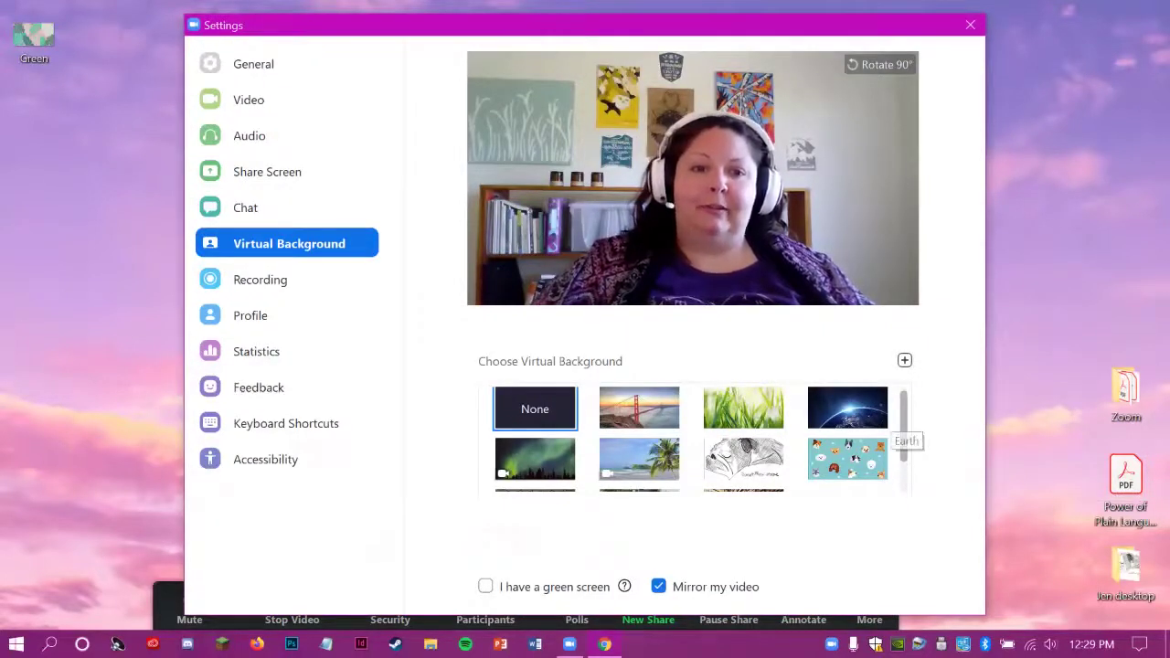
# Step: Add the Green image from the Desktop as the virtual background
pyautogui.click(904, 360)
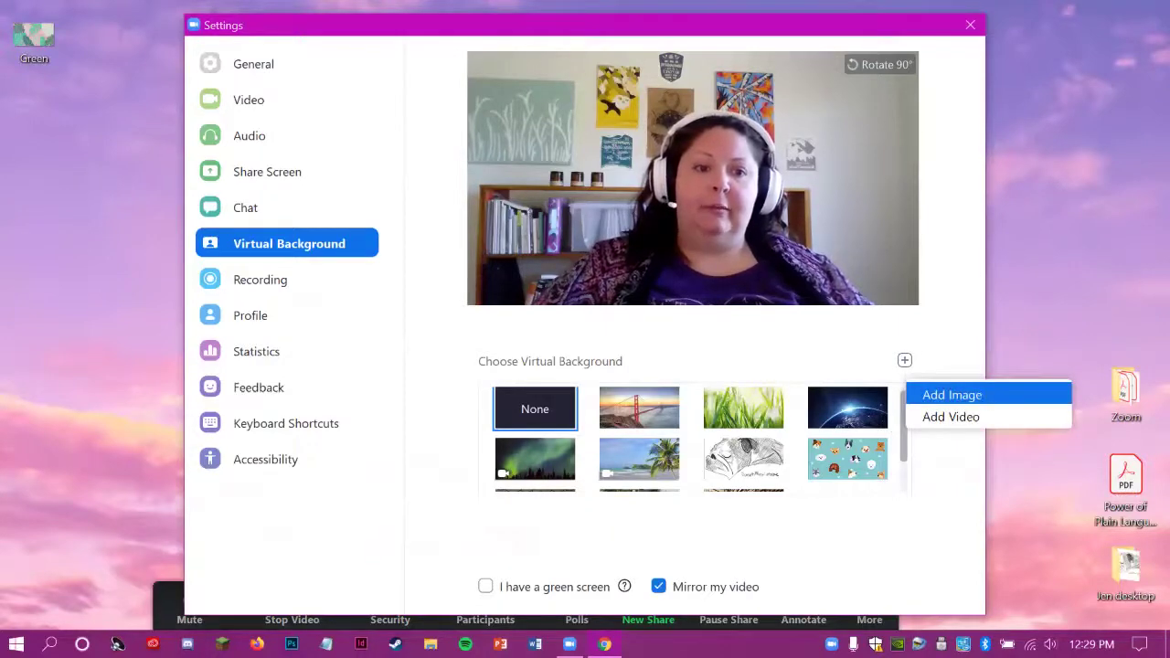
pyautogui.click(952, 393)
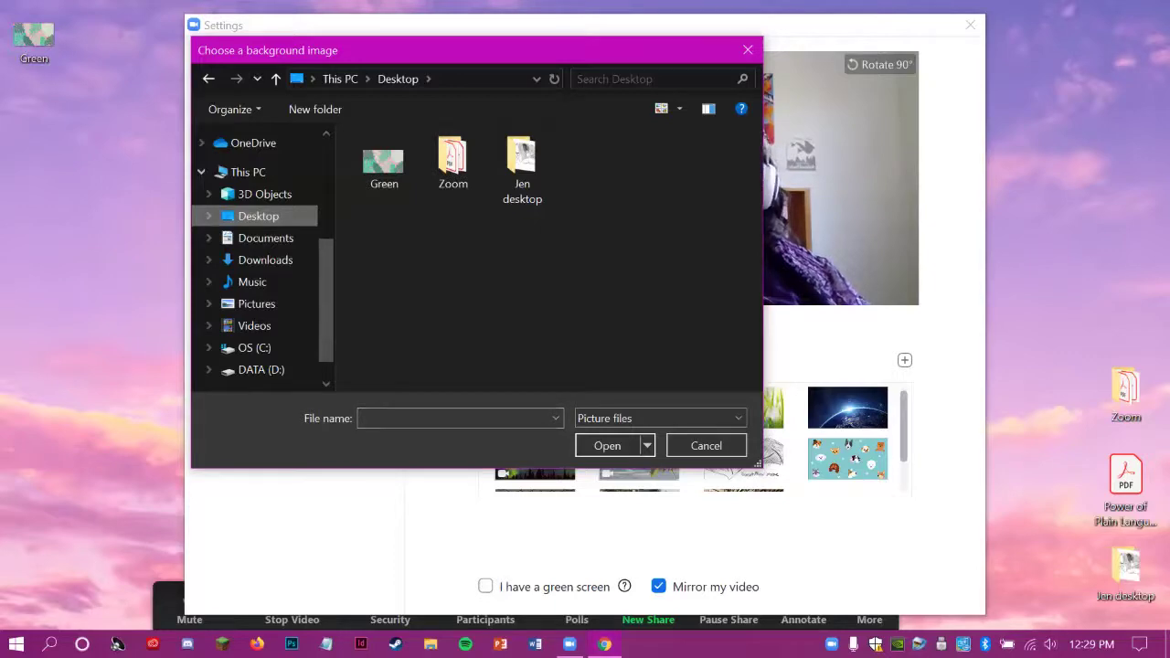
pyautogui.doubleClick(384, 163)
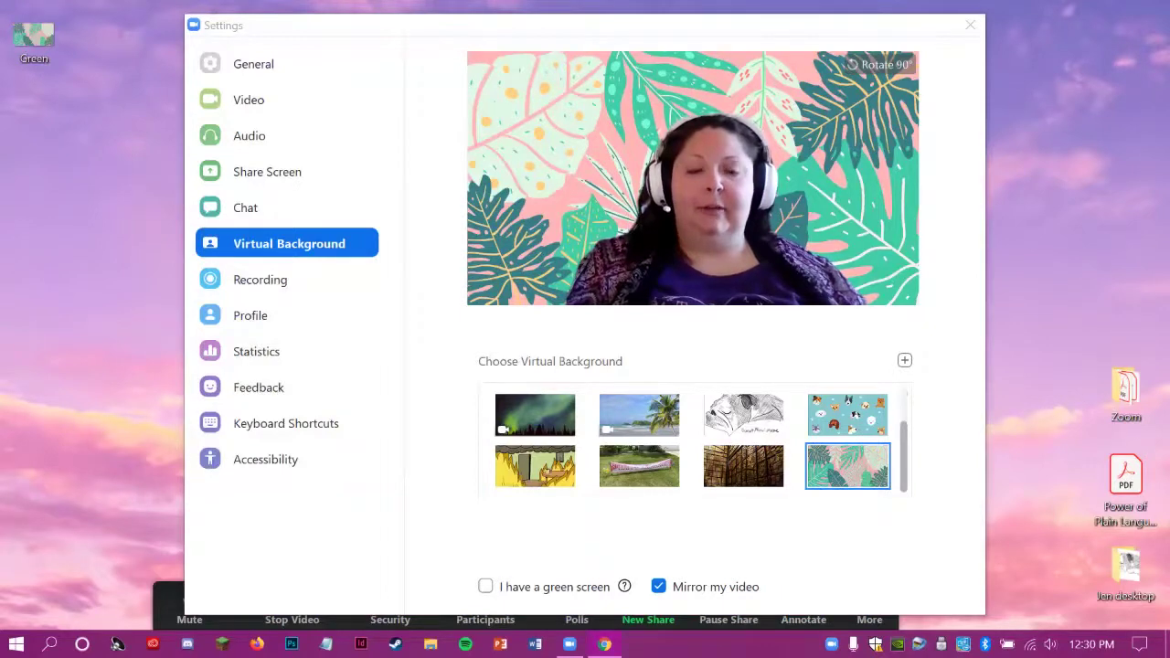
# Step: Turn the Mirror my video option off and back on
pyautogui.click(658, 586)
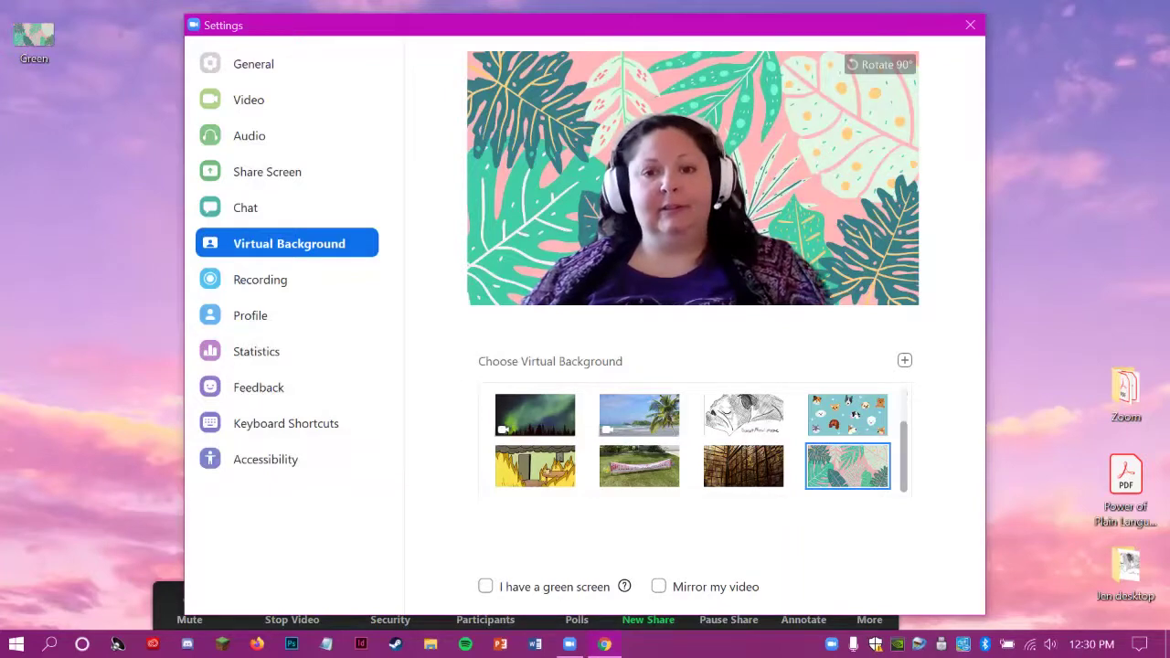
pyautogui.press('space')
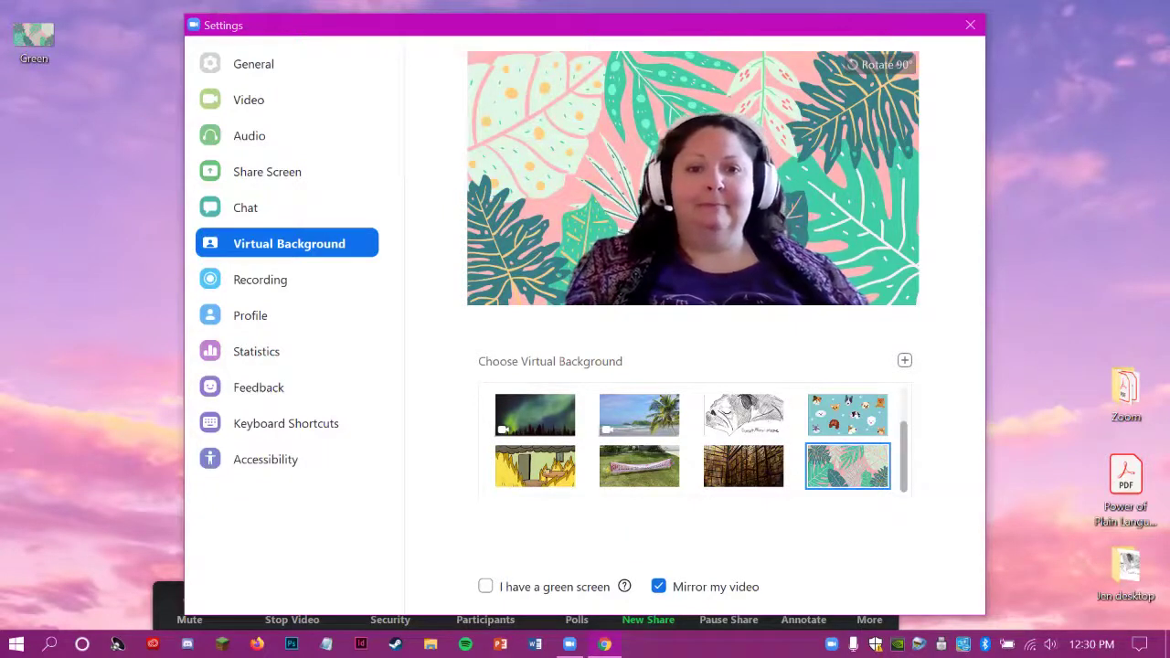
# Step: Try the blue cartoon dogs image and the dark warehouse shelves image as virtual backgrounds
pyautogui.moveTo(847, 466)
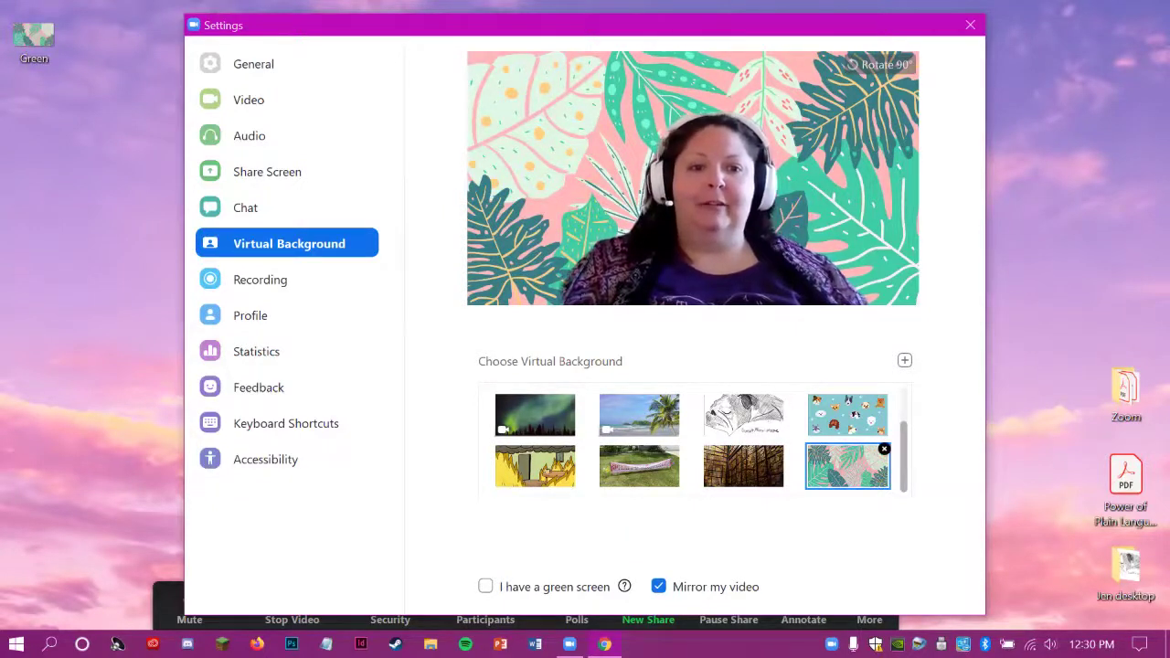
pyautogui.scroll(2, 847, 466)
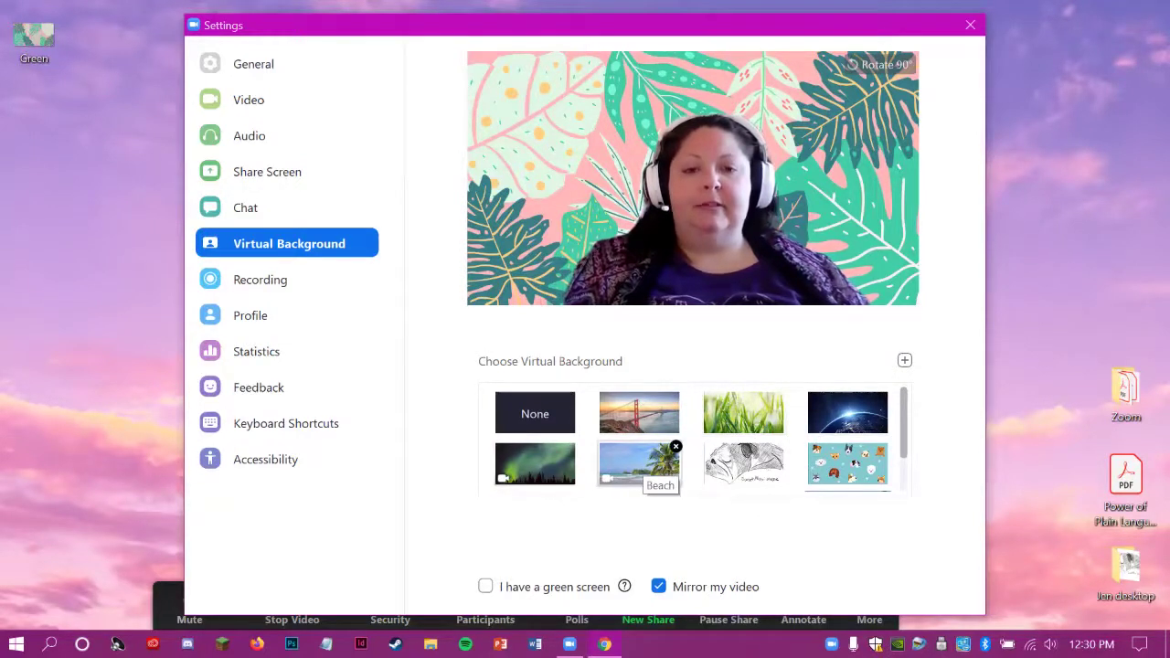
pyautogui.scroll(-1, 850, 443)
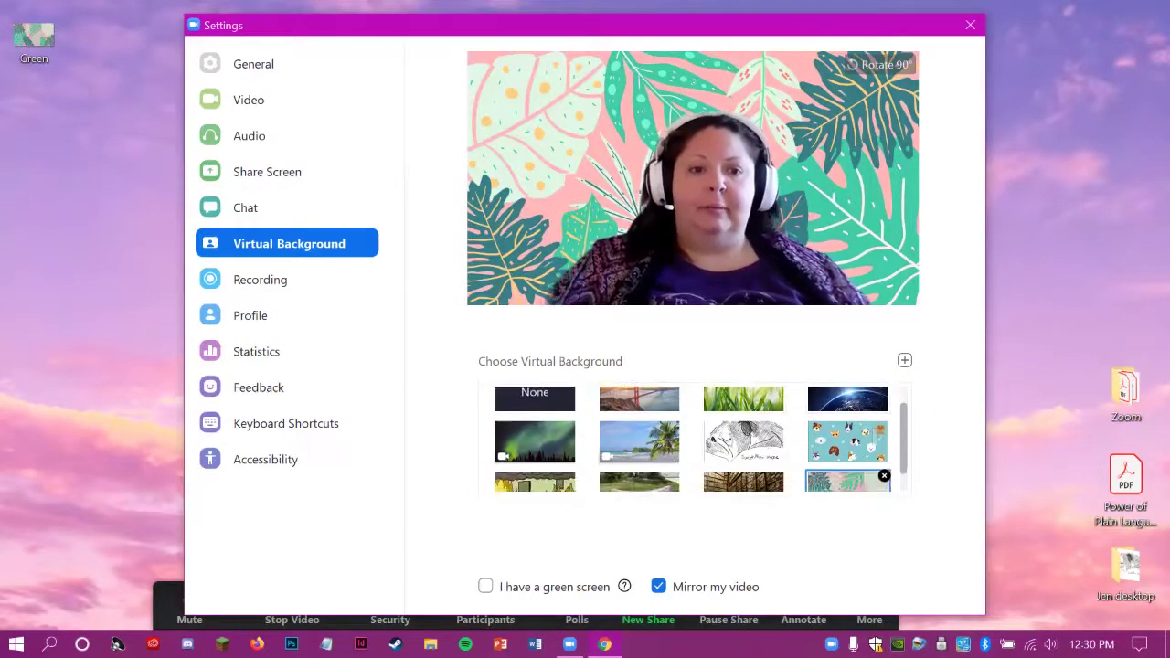
pyautogui.click(847, 436)
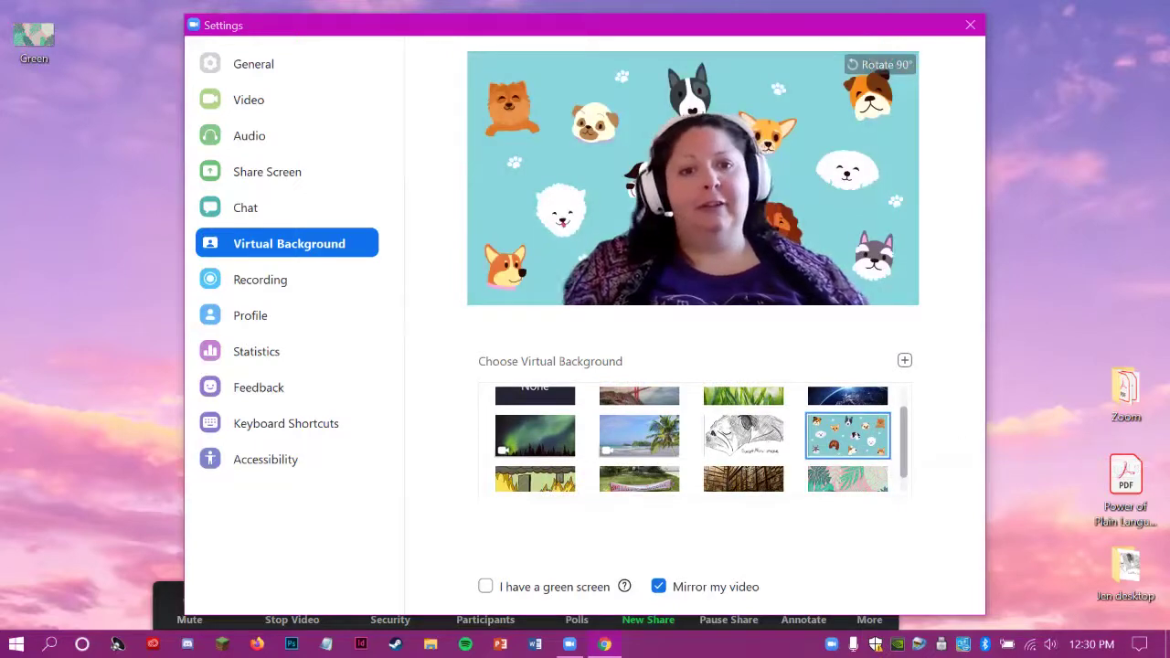
pyautogui.scroll(-1, 758, 466)
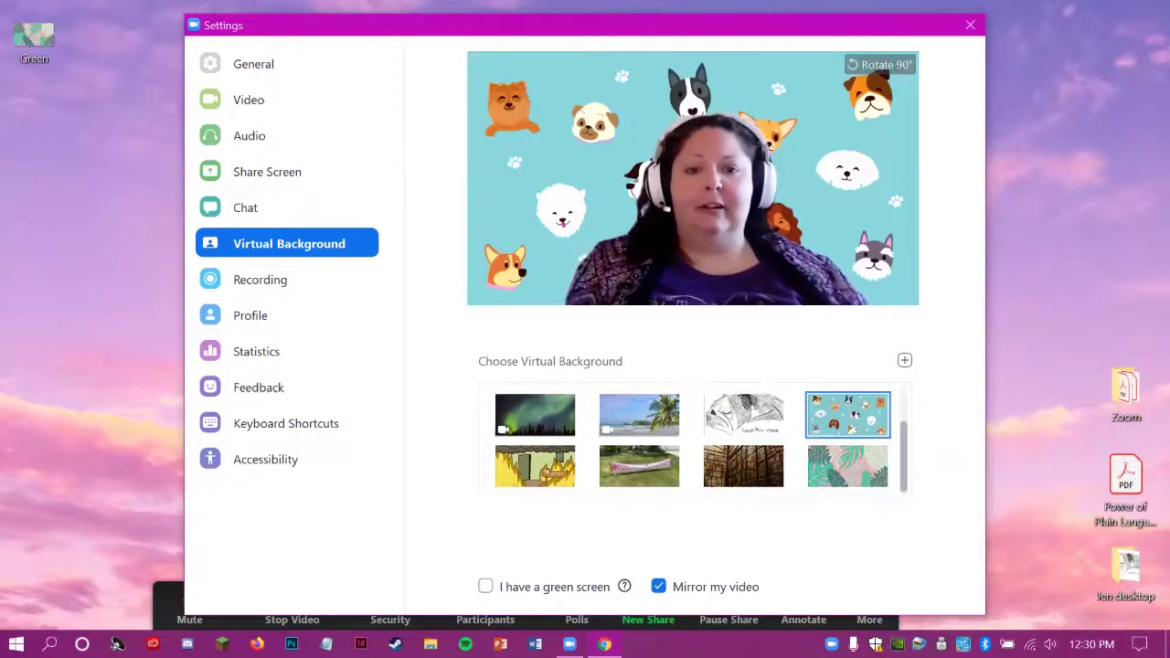
pyautogui.click(745, 468)
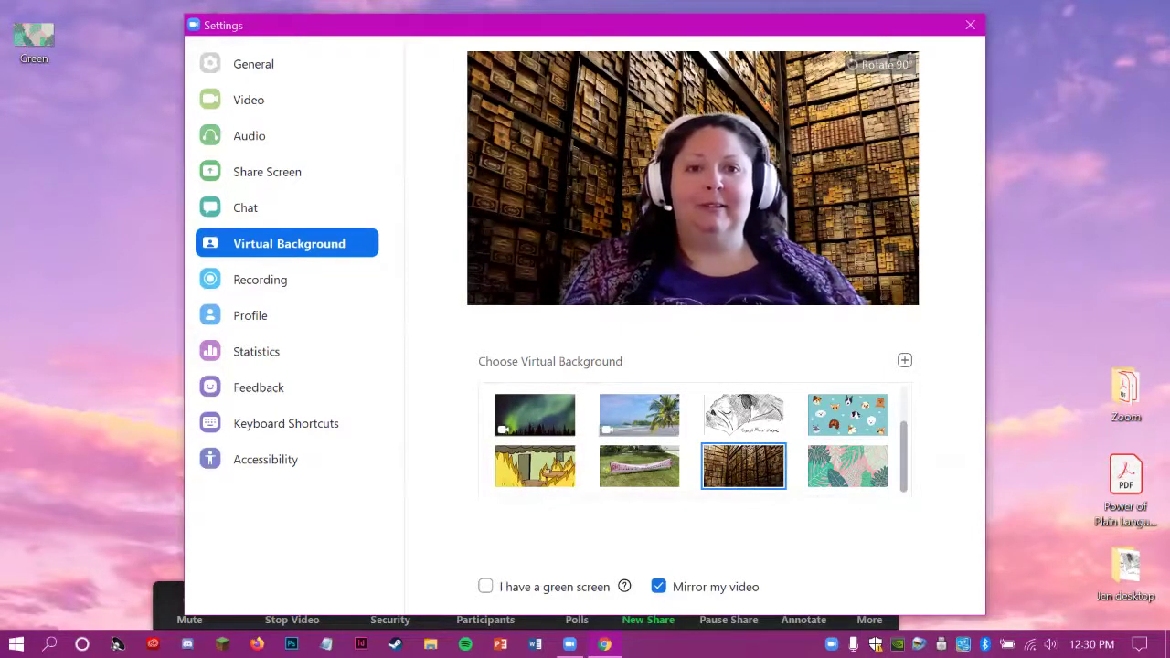
# Step: Set the pink and green tropical leaf image as the virtual background again and close the settings
pyautogui.click(859, 475)
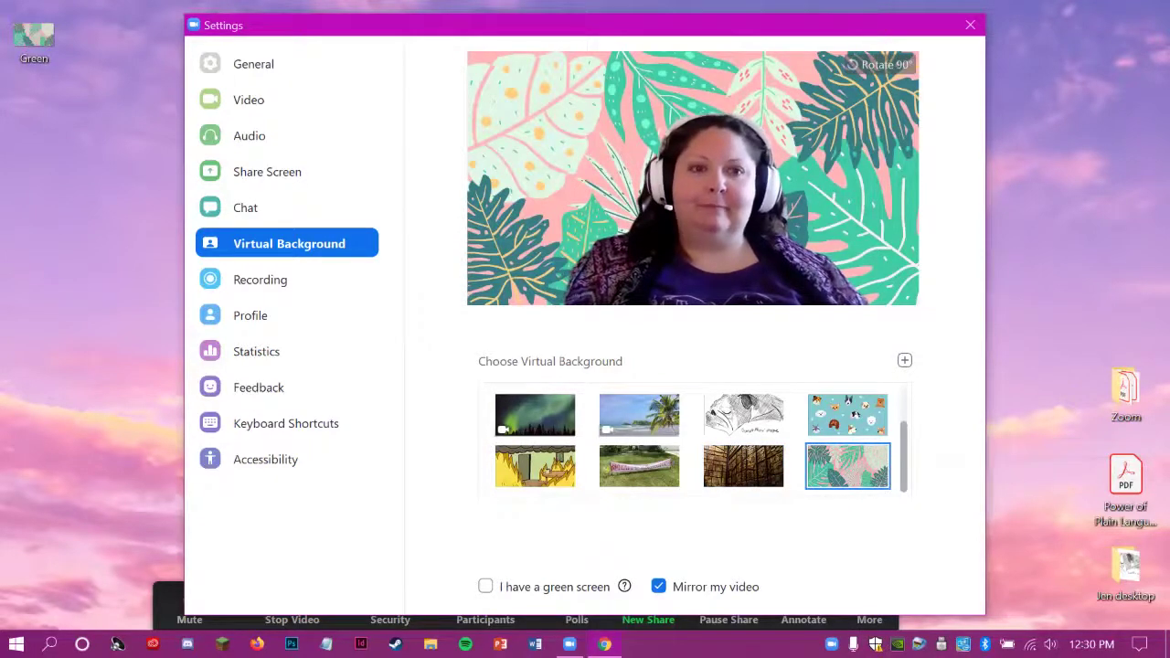
pyautogui.press('Escape')
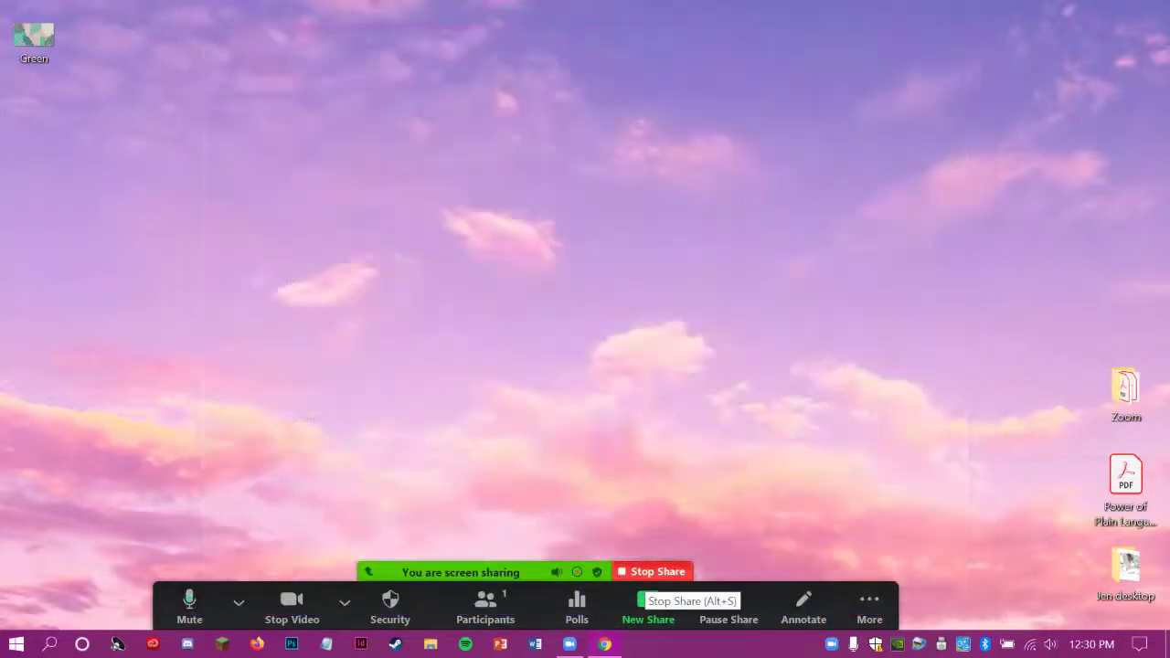